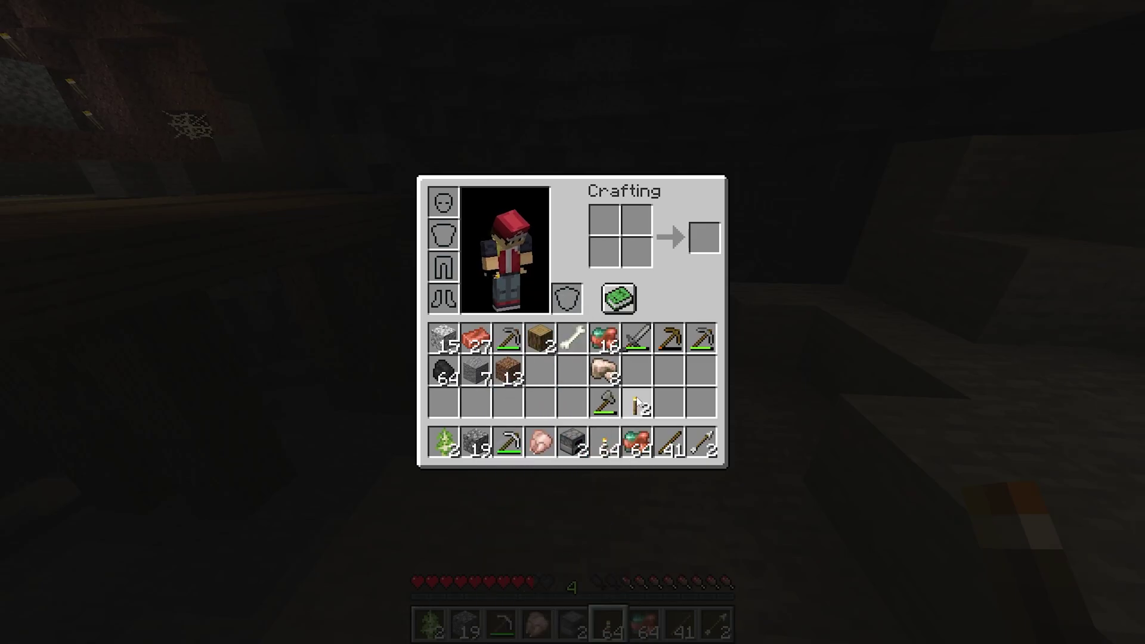
scroll(573, 323, up, 1)
scroll(573, 323, down, 1)
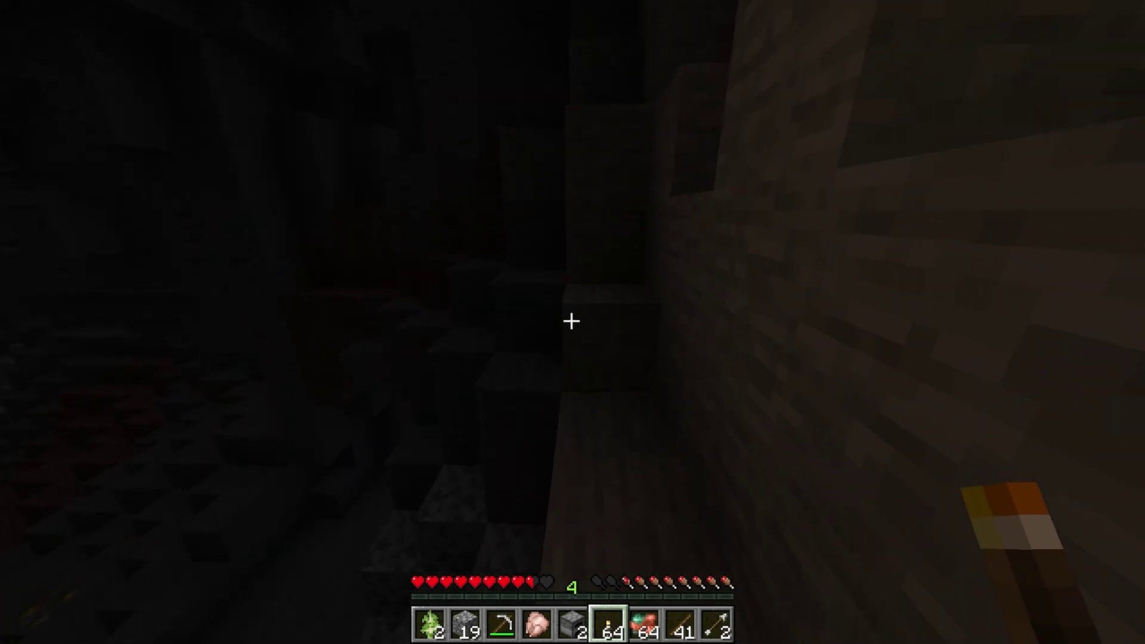
- Place two torches on the nearby stone cave walls
right_click(571, 321)
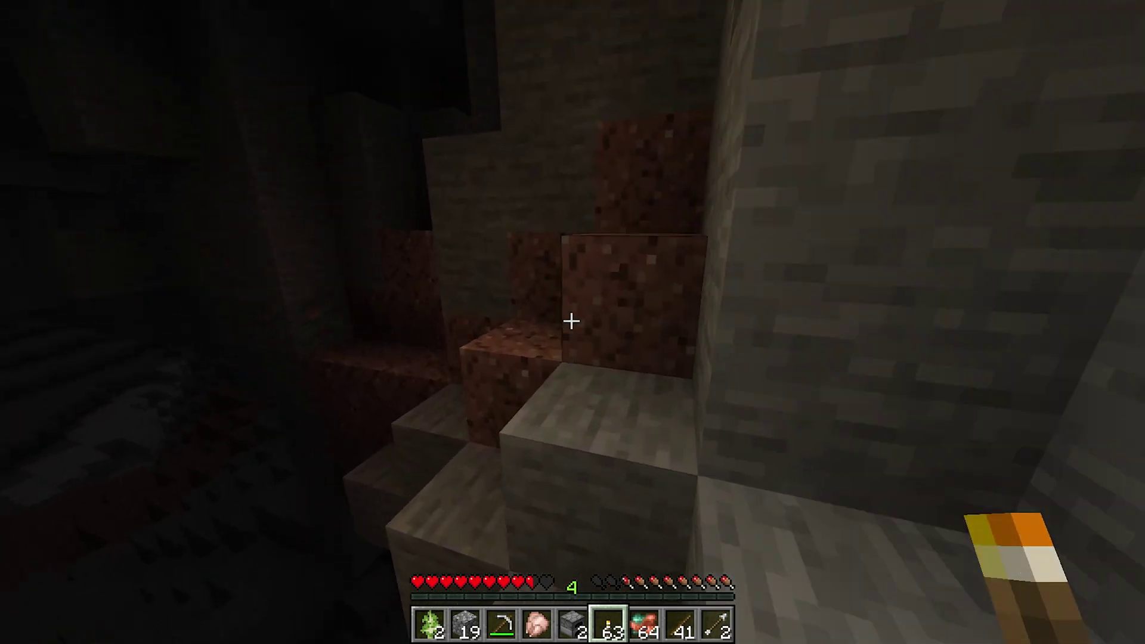
right_click(572, 320)
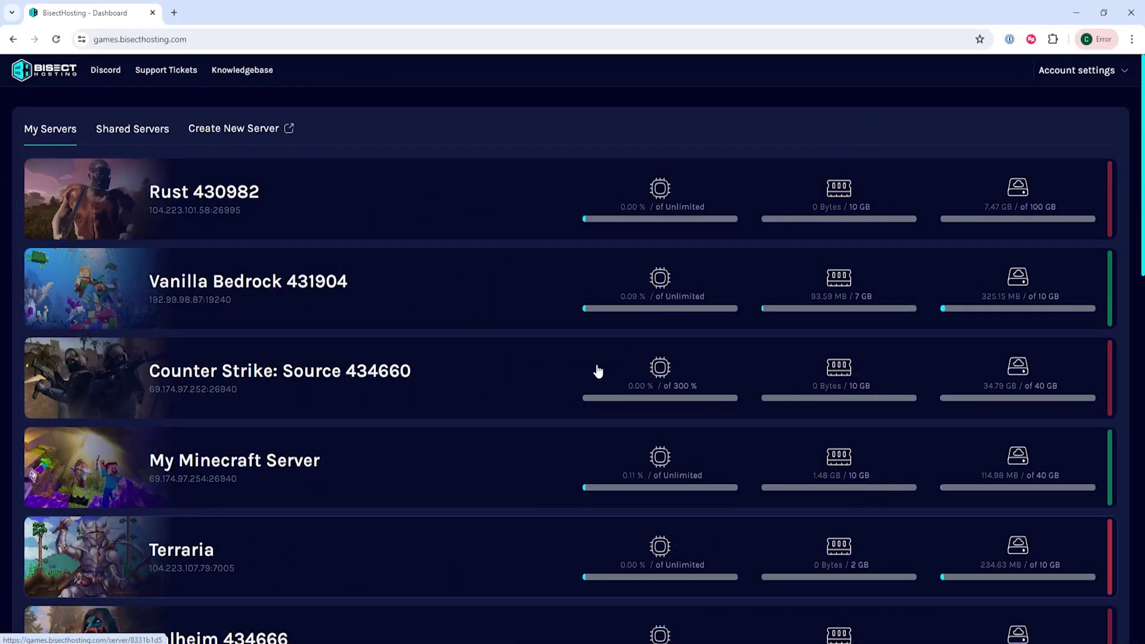
- Open My Minecraft Server's Server Properties editor under Config Files
click(384, 478)
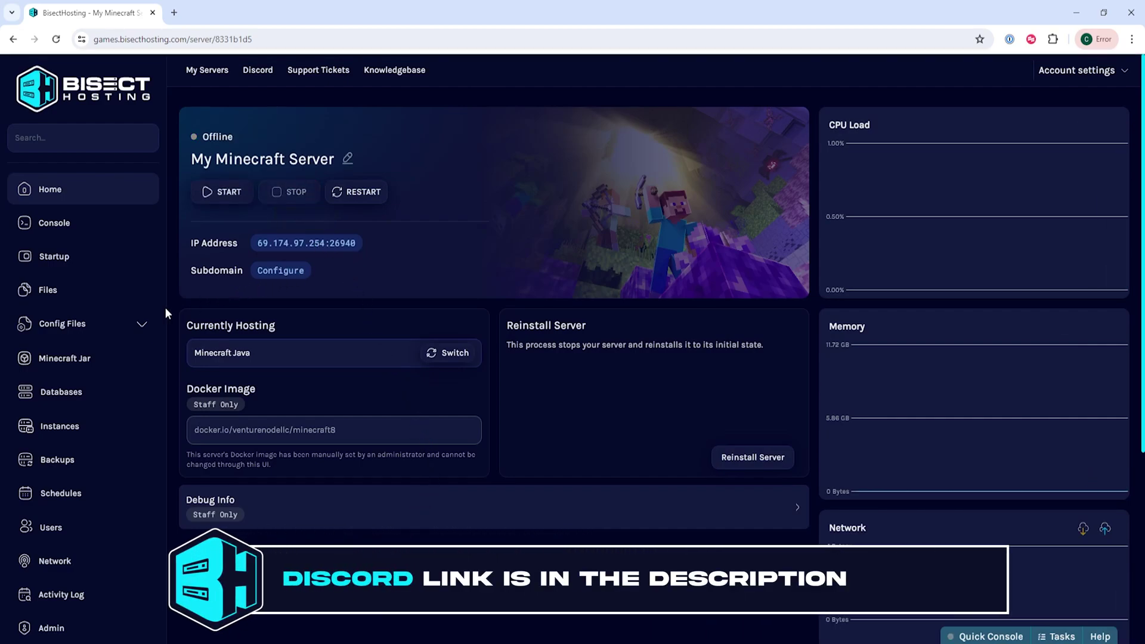
click(107, 329)
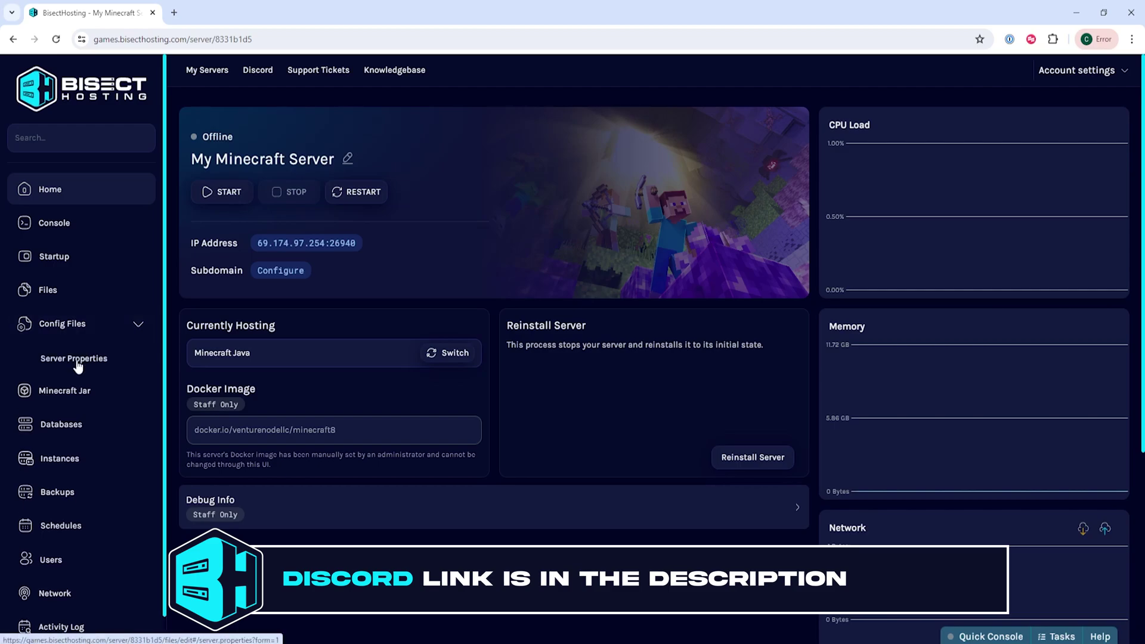
click(78, 363)
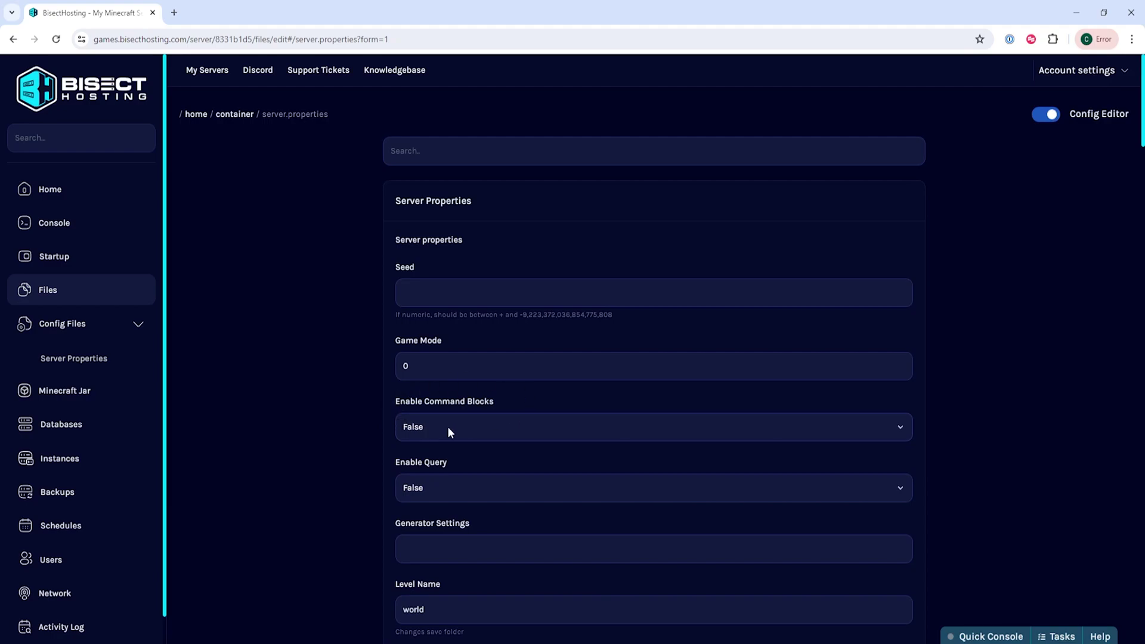
- Set Enable Command Blocks to True in the server properties
click(463, 434)
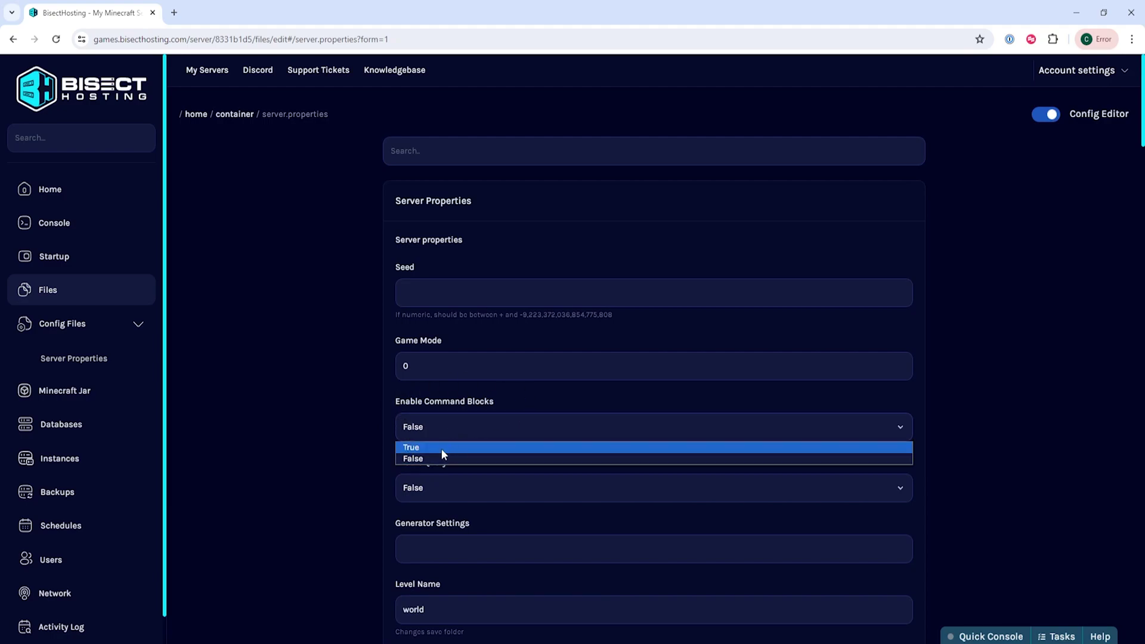
click(411, 449)
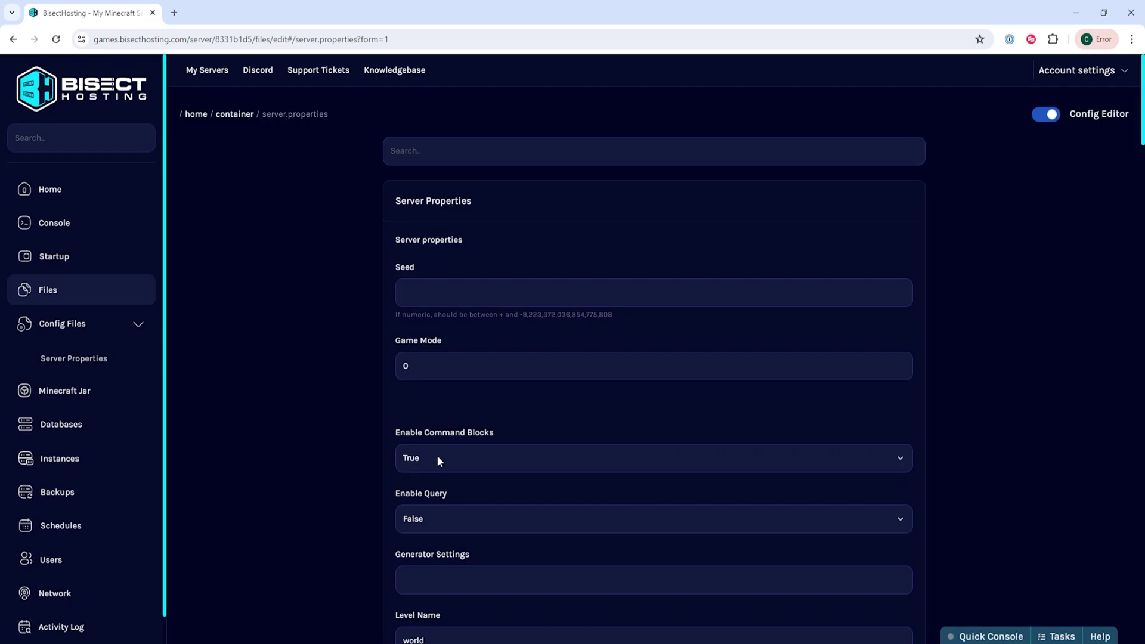
scroll(452, 448, down, 1)
- Go back to My Minecraft Server's Home page and start the server
click(88, 198)
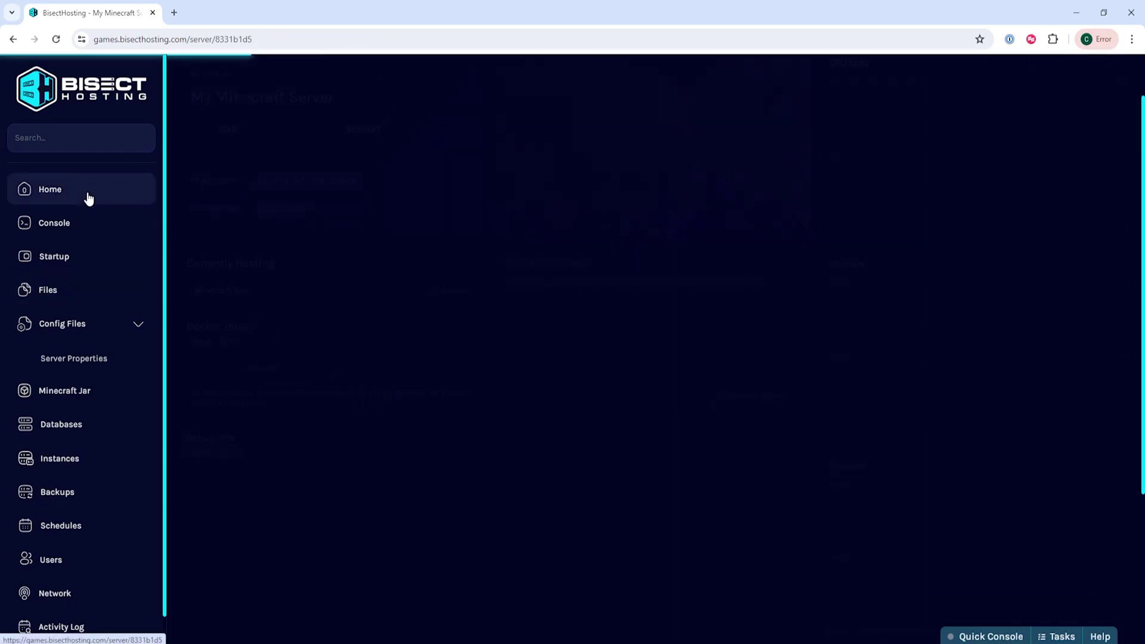
click(226, 131)
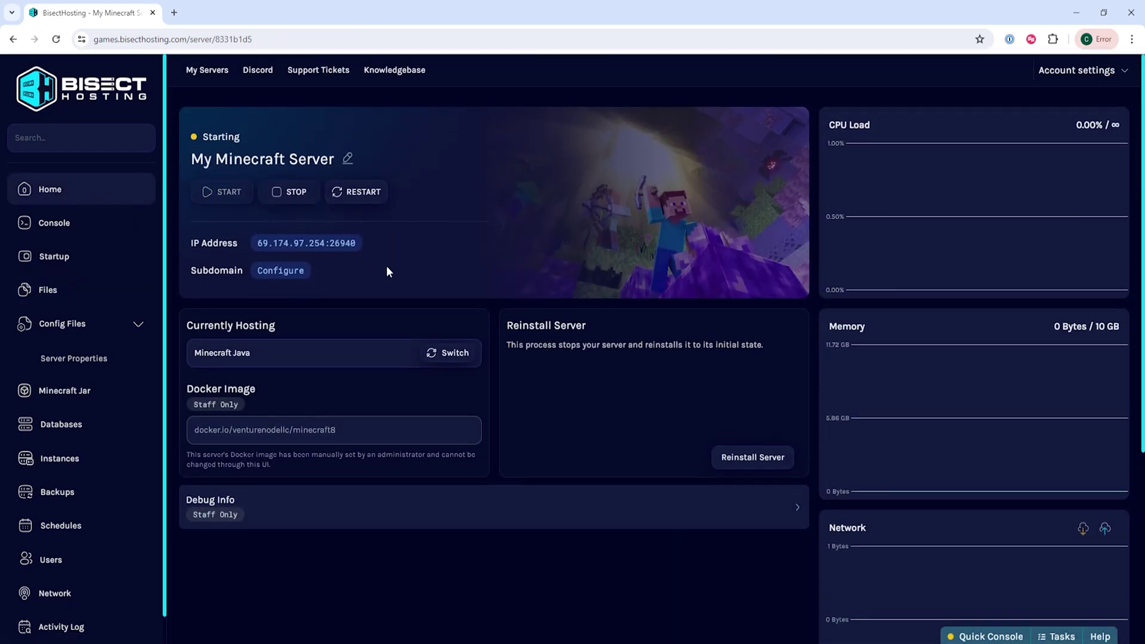